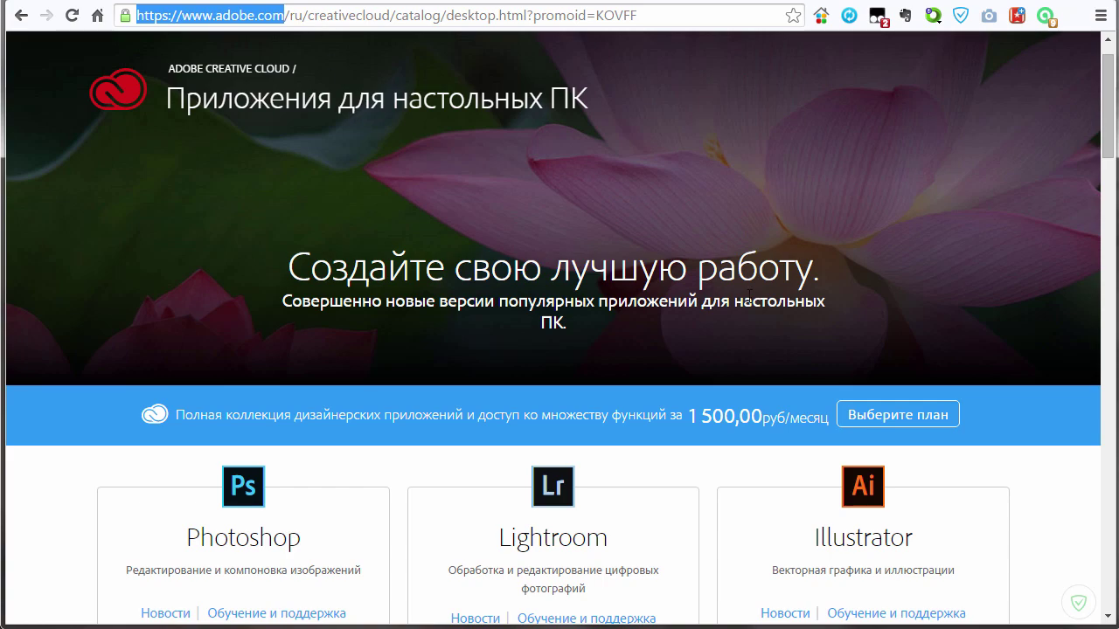
Step: Open the Adobe Muse trial download from the desktop app catalog and choose the Начинающий skill level
{"action": "scroll", "coordinate": [667, 319], "scroll_direction": "down", "scroll_amount": 5}
{"action": "scroll", "coordinate": [667, 320], "scroll_direction": "down", "scroll_amount": 4}
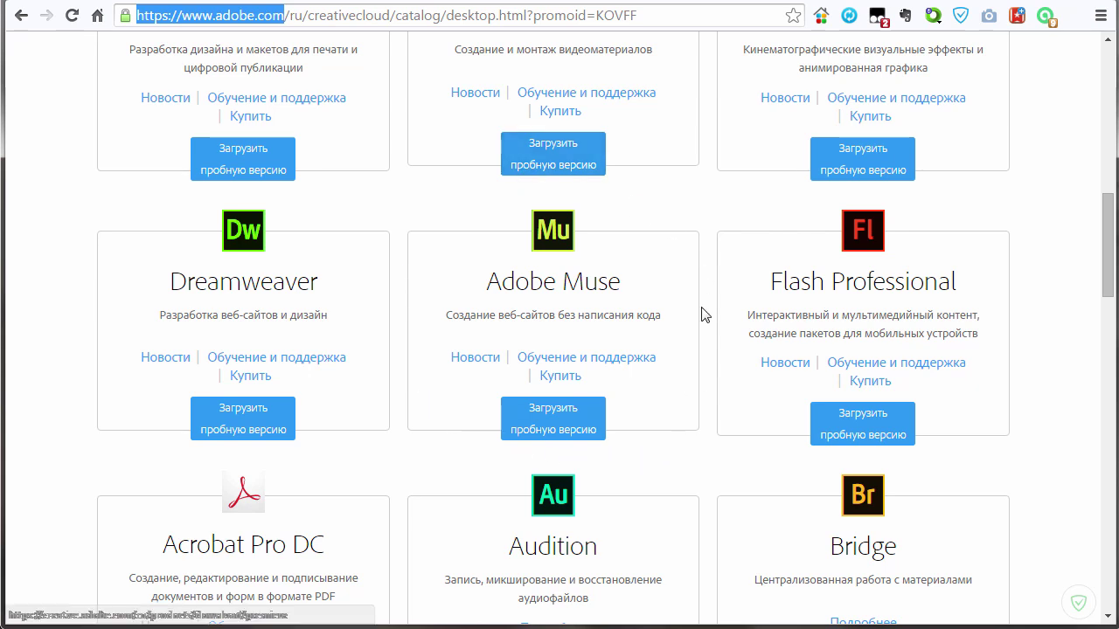
{"action": "left_click", "coordinate": [544, 428]}
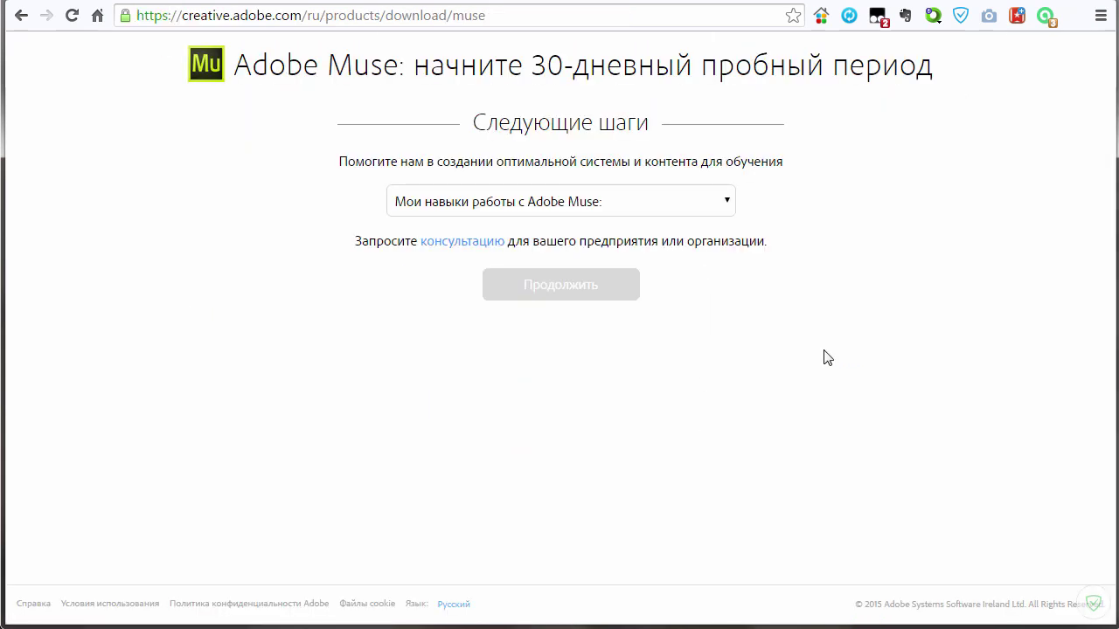
{"action": "left_click", "coordinate": [605, 204]}
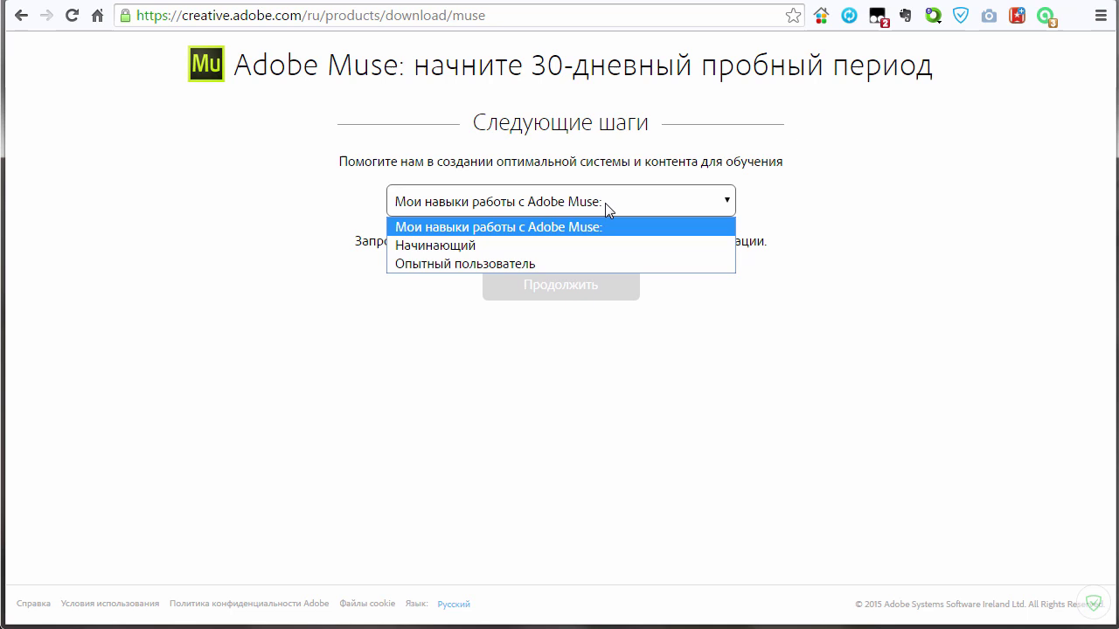
{"action": "left_click", "coordinate": [532, 248]}
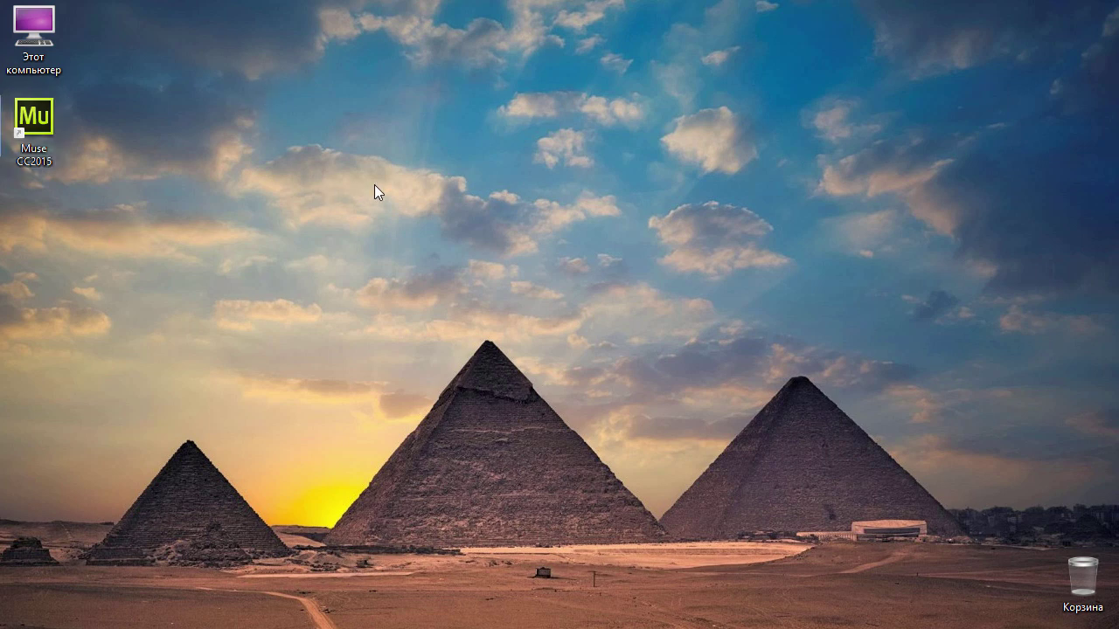
Step: Launch Adobe Muse from the desktop and start a new site with Компьютер as the initial layout
{"action": "double_click", "coordinate": [47, 124]}
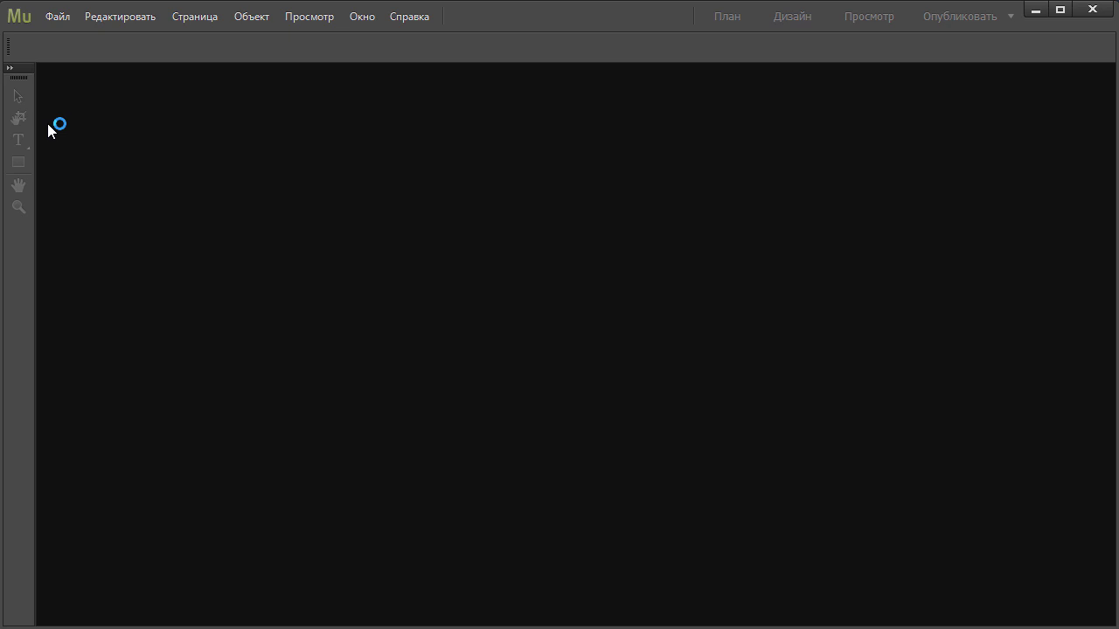
{"action": "left_click", "coordinate": [56, 17]}
{"action": "left_click", "coordinate": [83, 38]}
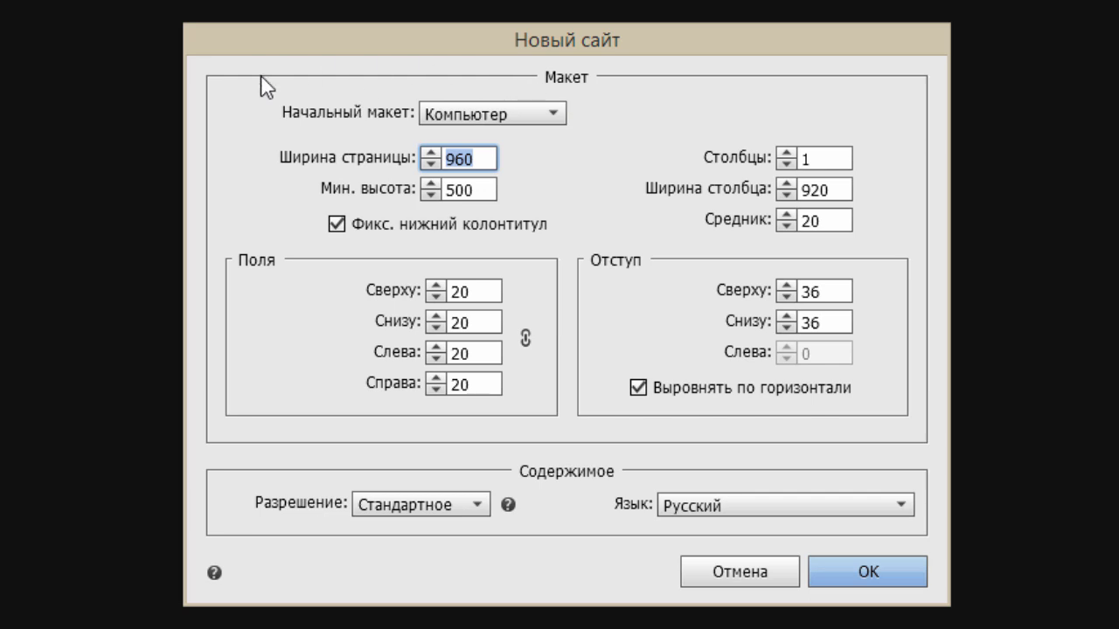
{"action": "left_click", "coordinate": [543, 120]}
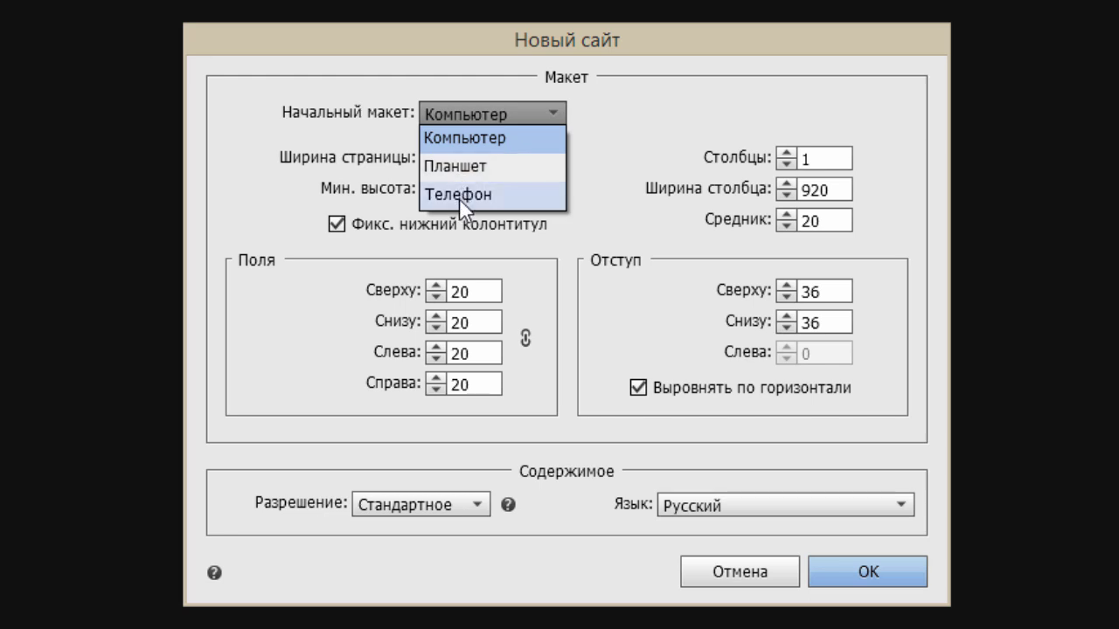
{"action": "left_click", "coordinate": [513, 145]}
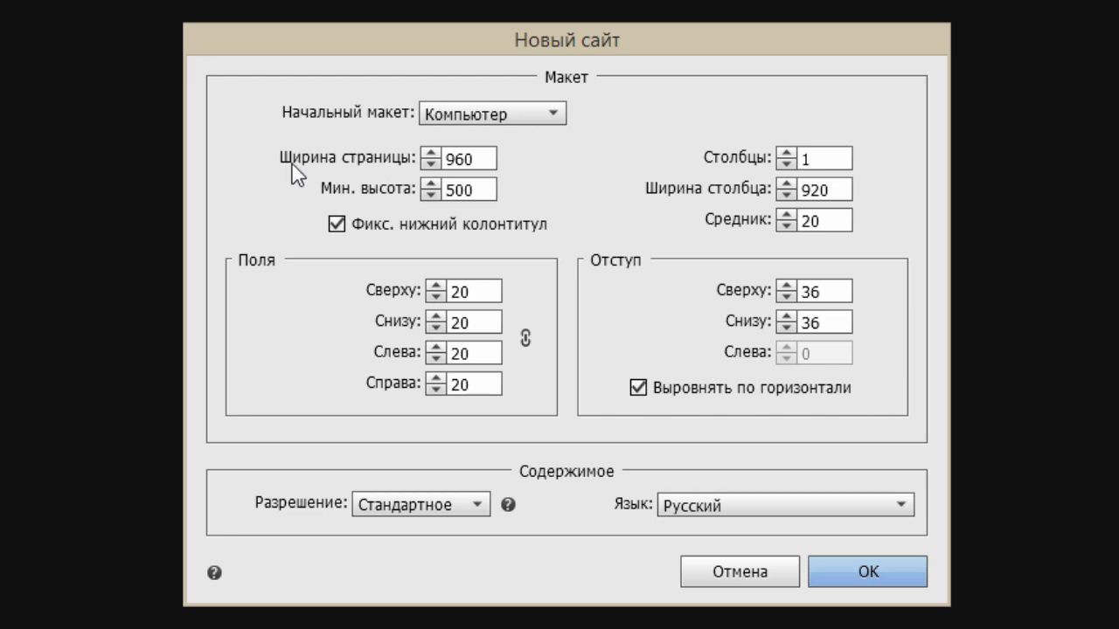
Step: Set the new site's page width to 1020 and its minimum height to 1080
{"action": "left_click", "coordinate": [451, 156]}
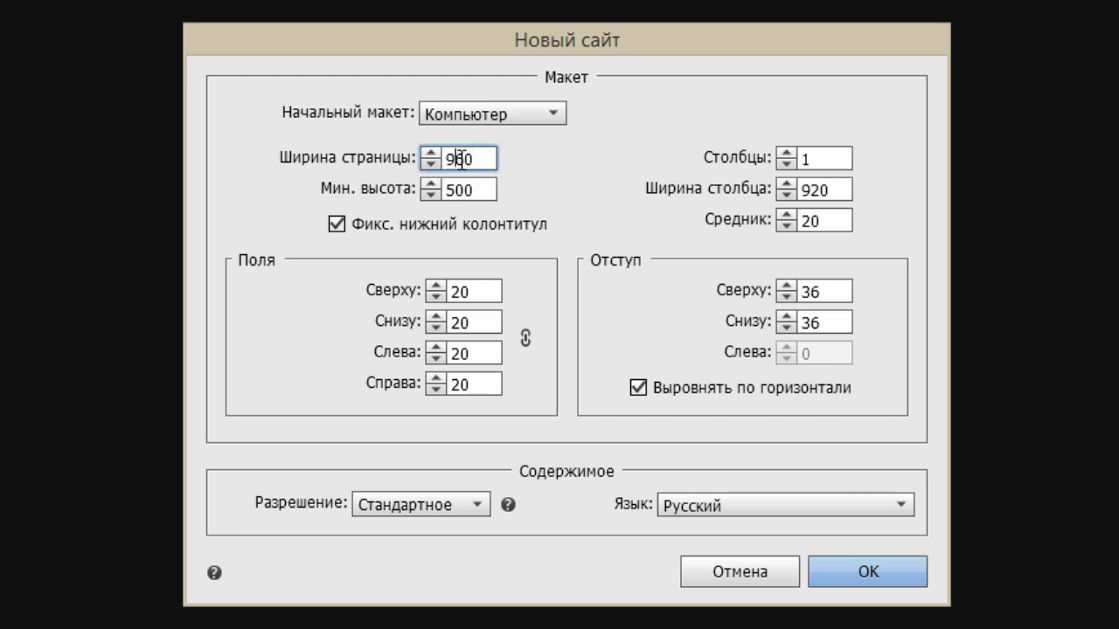
{"action": "double_click", "coordinate": [447, 159]}
{"action": "type", "text": "1020"}
{"action": "left_click", "coordinate": [485, 187]}
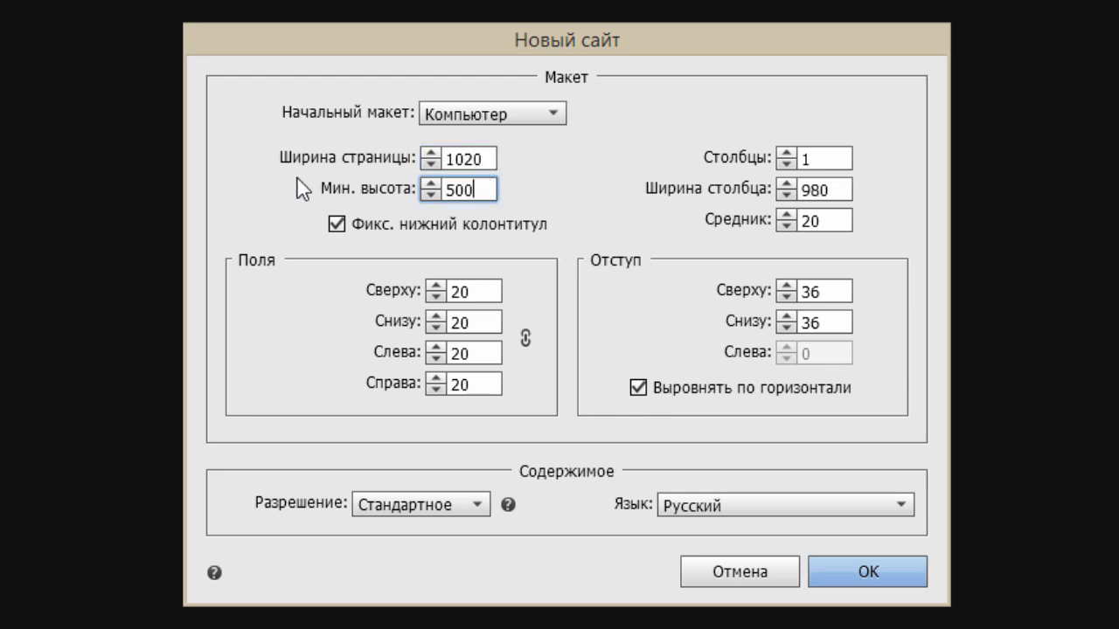
{"action": "double_click", "coordinate": [485, 192]}
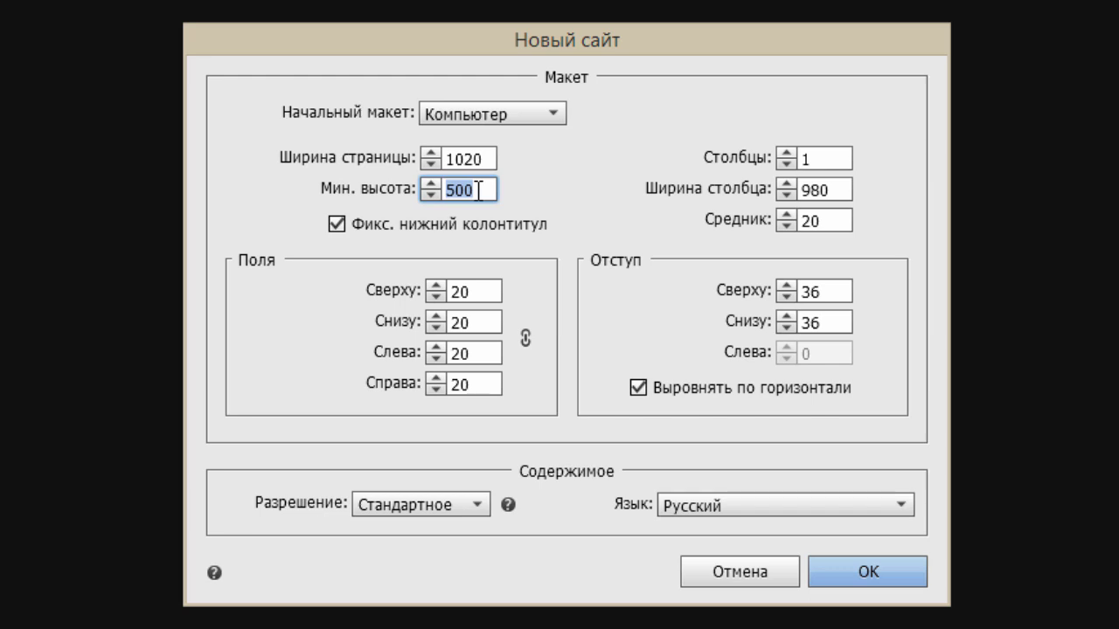
{"action": "type", "text": "102"}
{"action": "key", "text": "BackSpace"}
{"action": "type", "text": "80"}
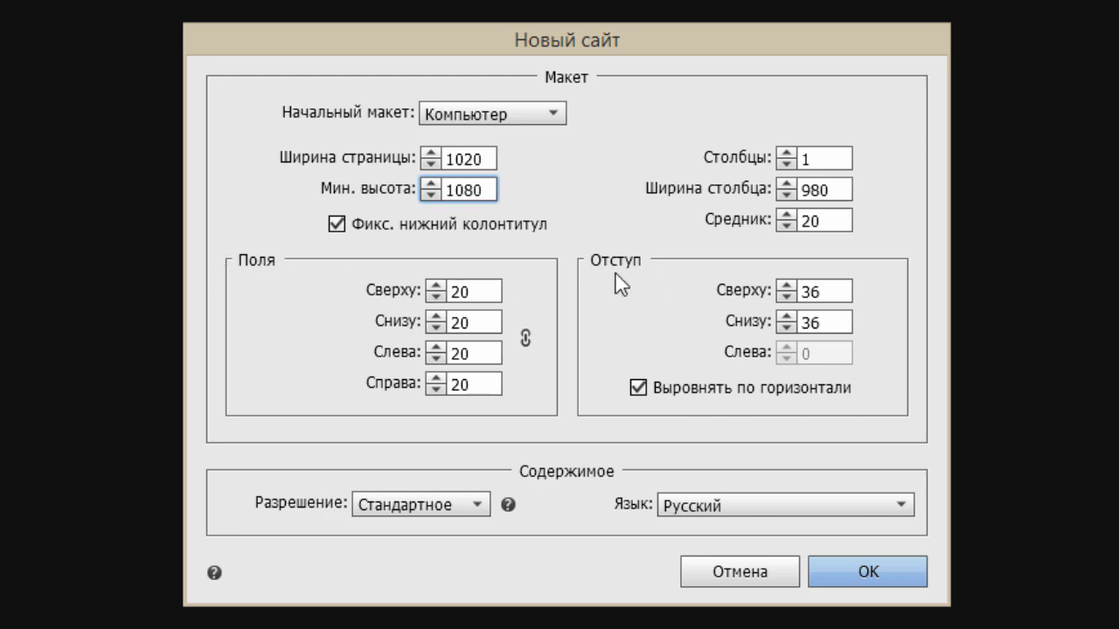
Step: Set all four linked page margins to 0 and the top and bottom padding to 0
{"action": "left_click", "coordinate": [487, 297]}
{"action": "double_click", "coordinate": [487, 297]}
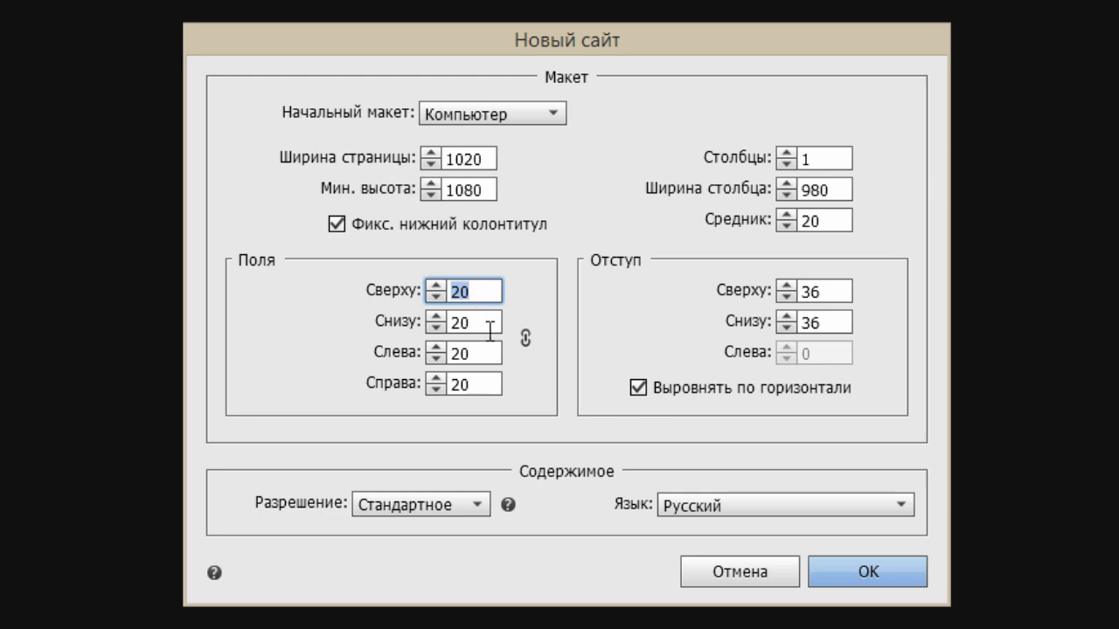
{"action": "type", "text": "0"}
{"action": "left_click", "coordinate": [485, 332]}
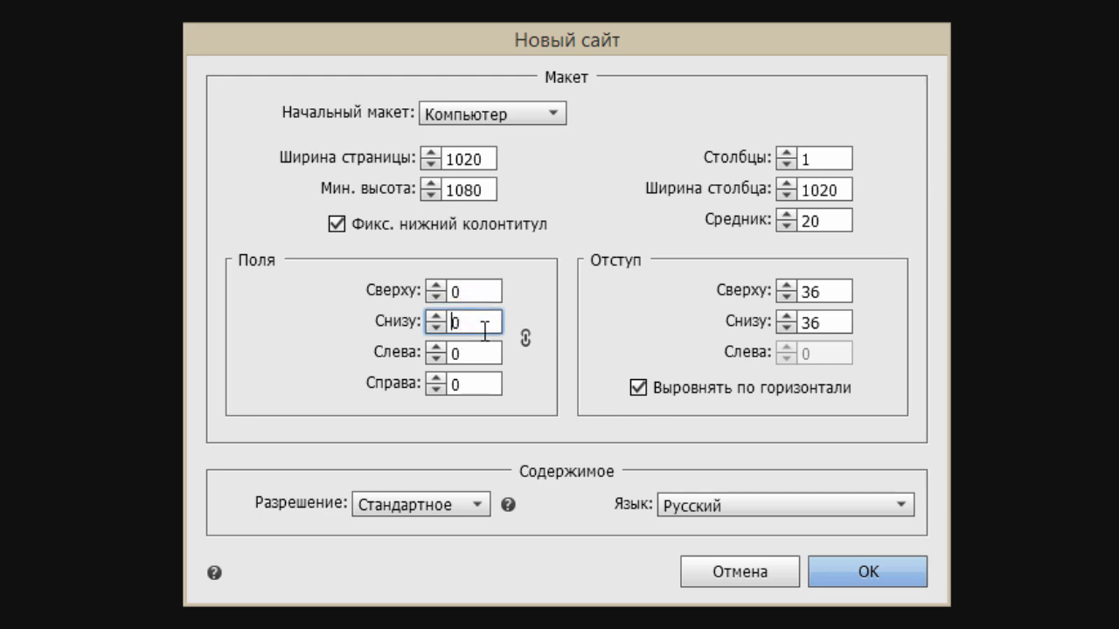
{"action": "double_click", "coordinate": [835, 290]}
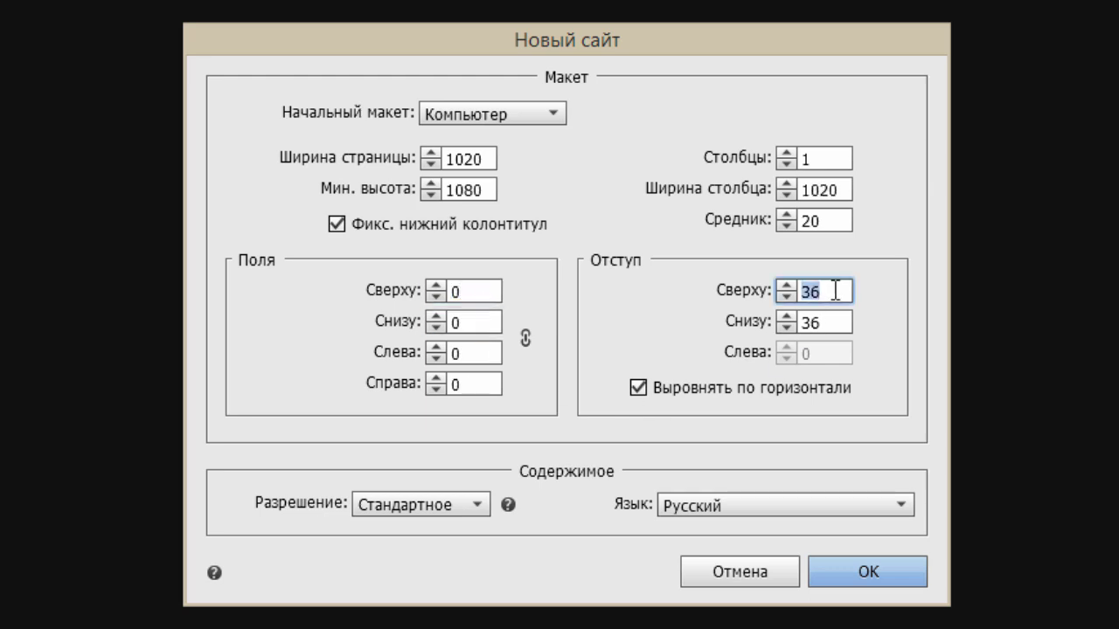
{"action": "type", "text": "0"}
{"action": "double_click", "coordinate": [834, 322]}
{"action": "type", "text": "0"}
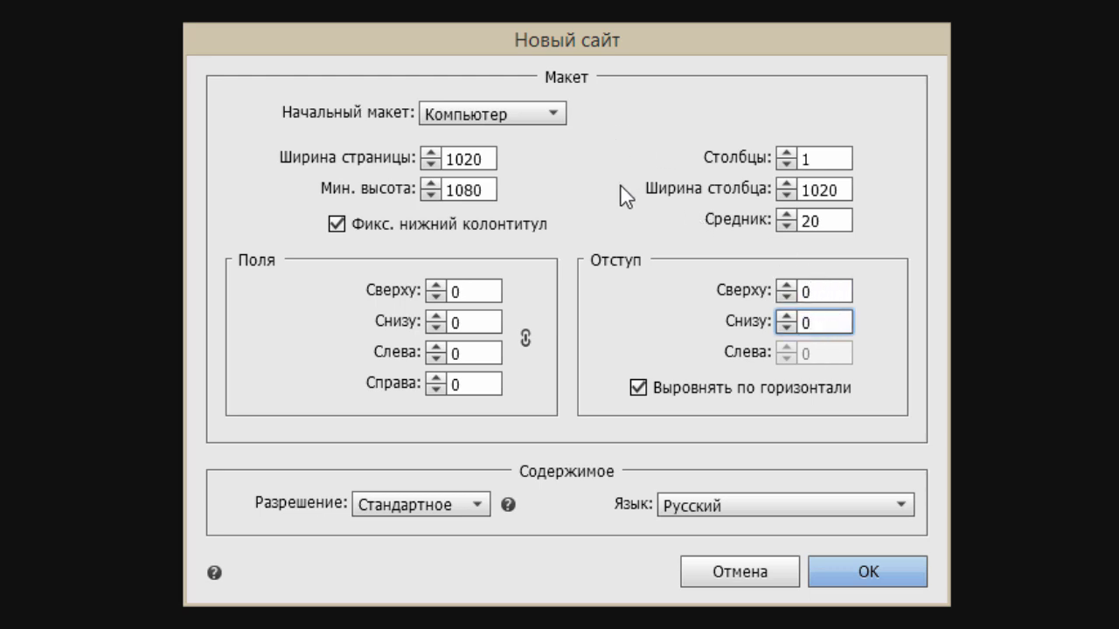
Step: Set the column gutter to 0 and the number of columns to 12
{"action": "left_click", "coordinate": [829, 220]}
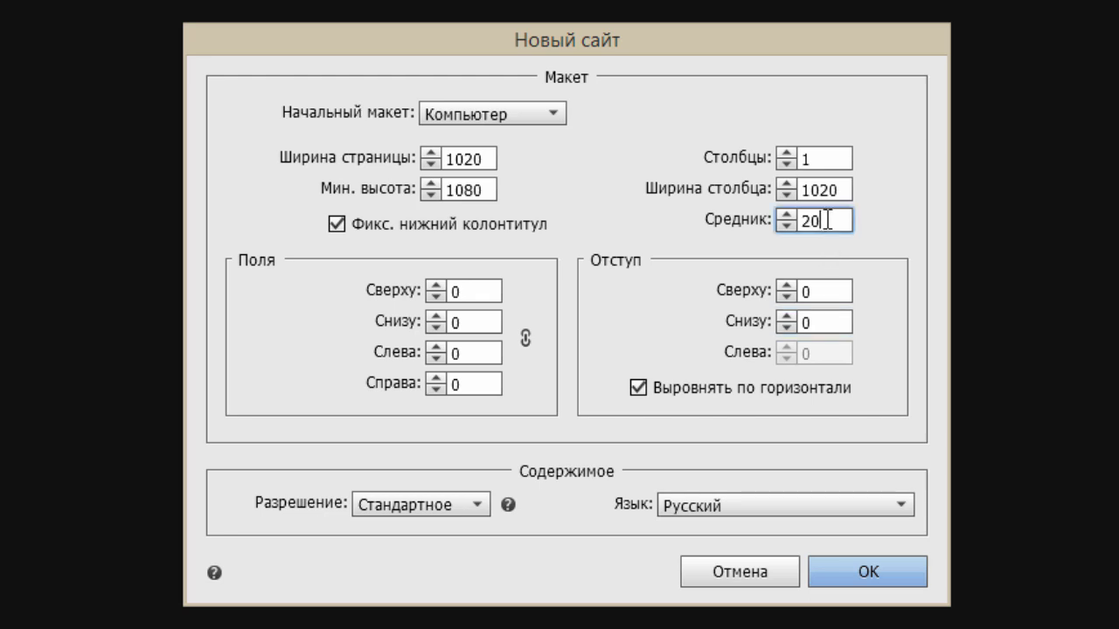
{"action": "double_click", "coordinate": [827, 220]}
{"action": "type", "text": "0"}
{"action": "left_click", "coordinate": [823, 158]}
{"action": "type", "text": "2"}
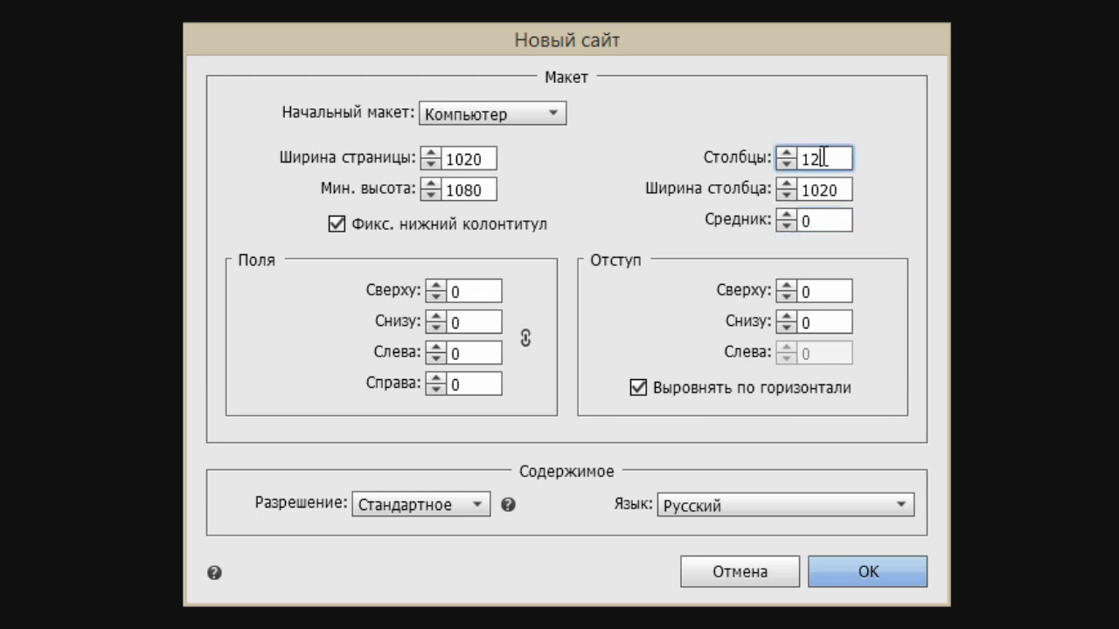
{"action": "left_click", "coordinate": [824, 188]}
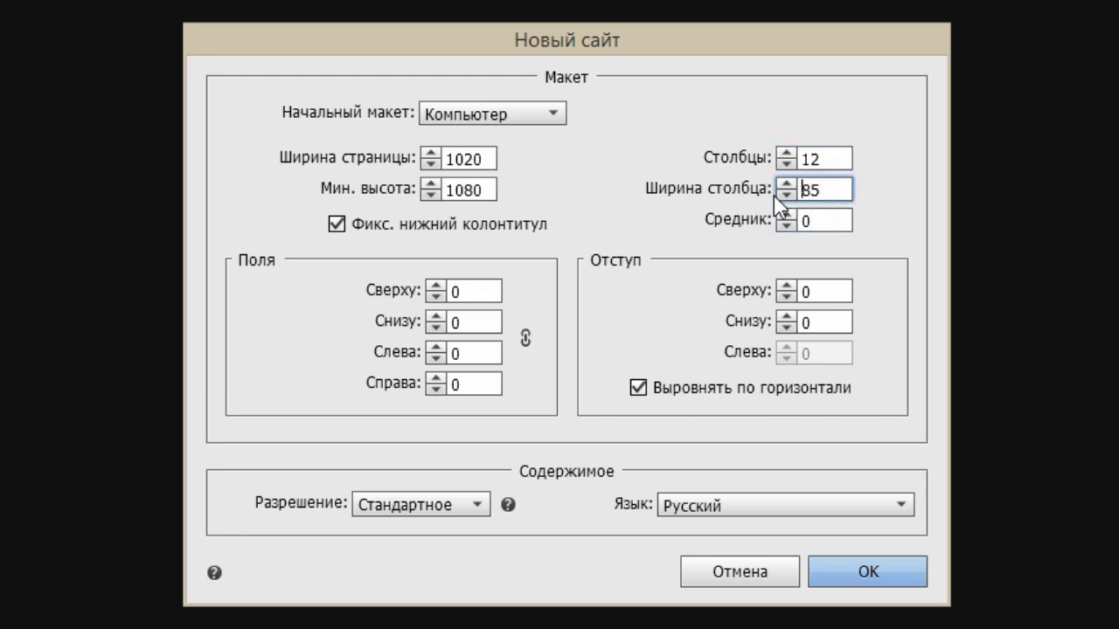
{"action": "double_click", "coordinate": [847, 189]}
Step: Choose Русский as the content language and Стандартное as the resolution, and create the site
{"action": "left_click", "coordinate": [699, 510]}
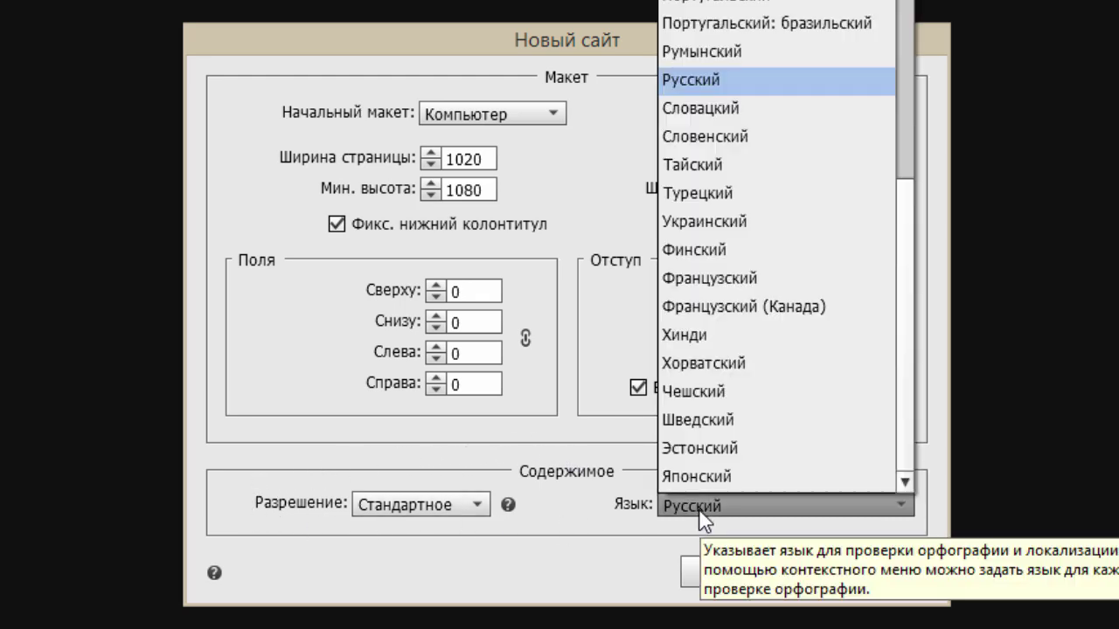
{"action": "left_click", "coordinate": [773, 79]}
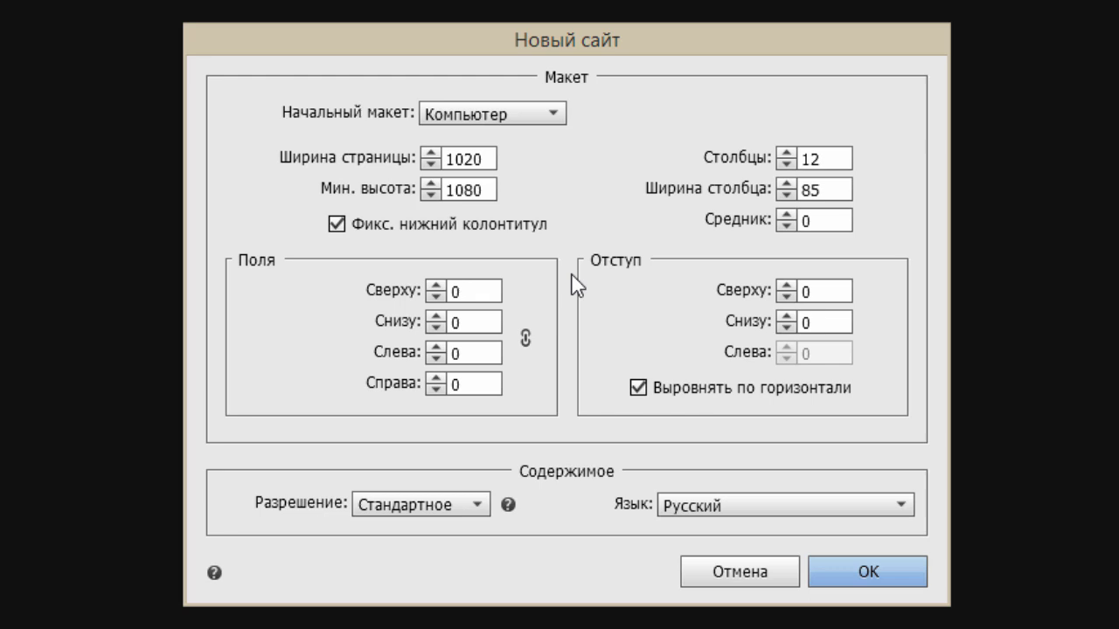
{"action": "left_click", "coordinate": [398, 512]}
{"action": "left_click", "coordinate": [475, 508]}
{"action": "left_click", "coordinate": [475, 506]}
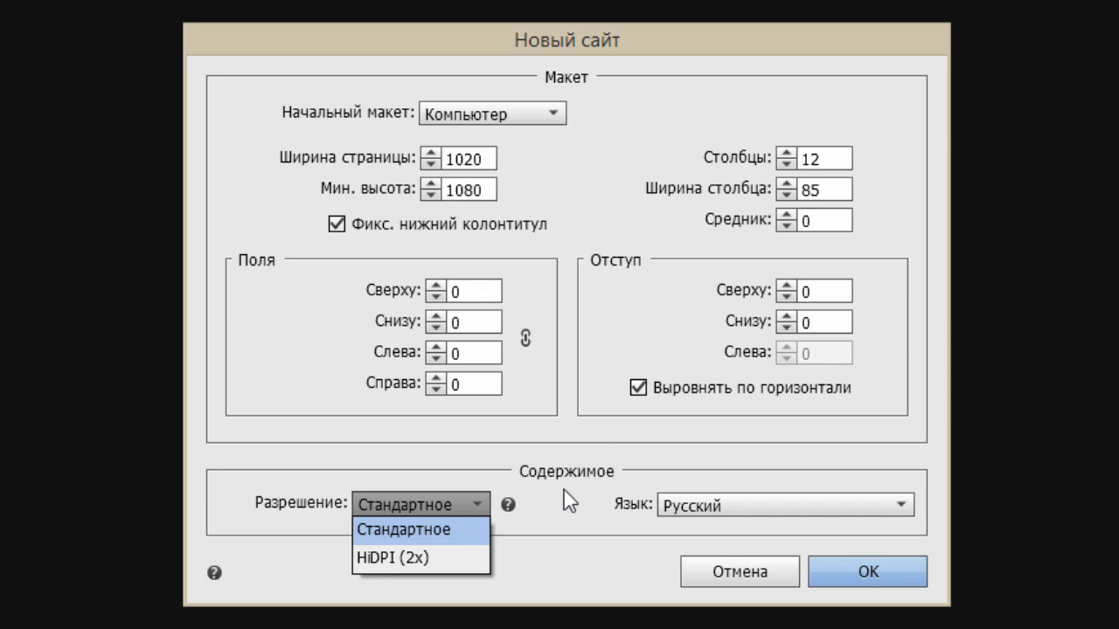
{"action": "left_click", "coordinate": [488, 539]}
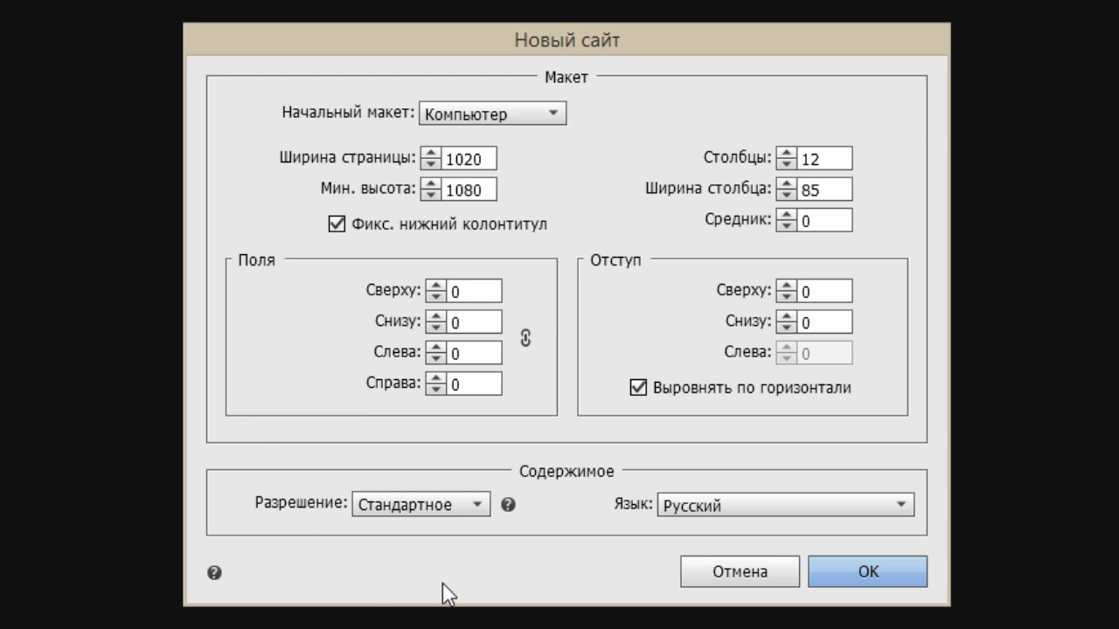
{"action": "left_click", "coordinate": [867, 570]}
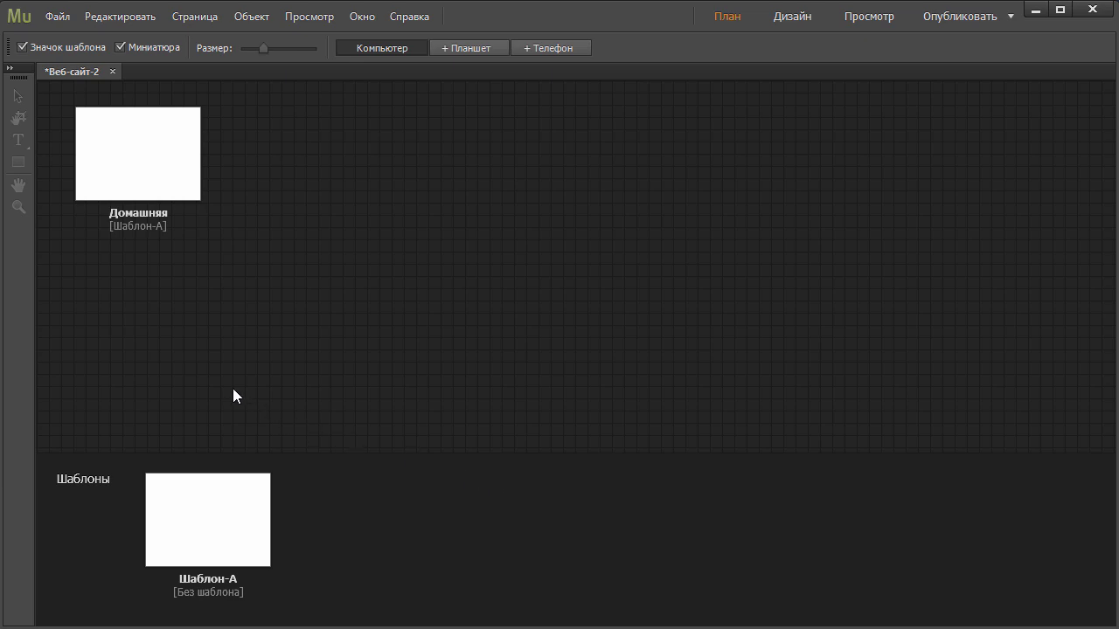
Step: Save the site to the Рабочий стол folder under the file name Веб-сайт-2
{"action": "left_click", "coordinate": [59, 20]}
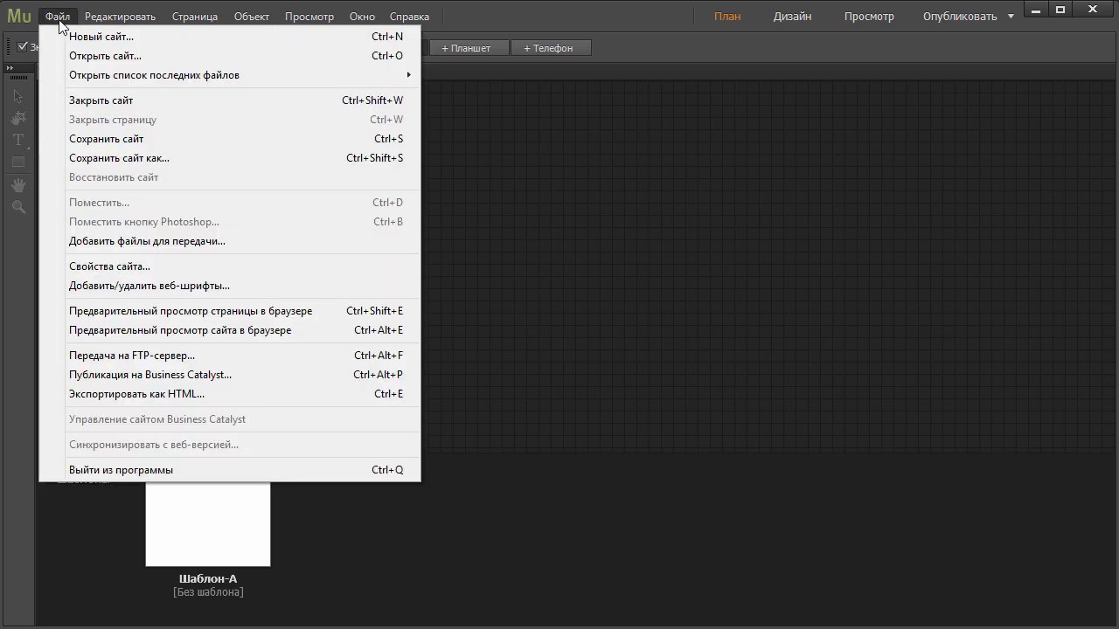
{"action": "left_click", "coordinate": [134, 143]}
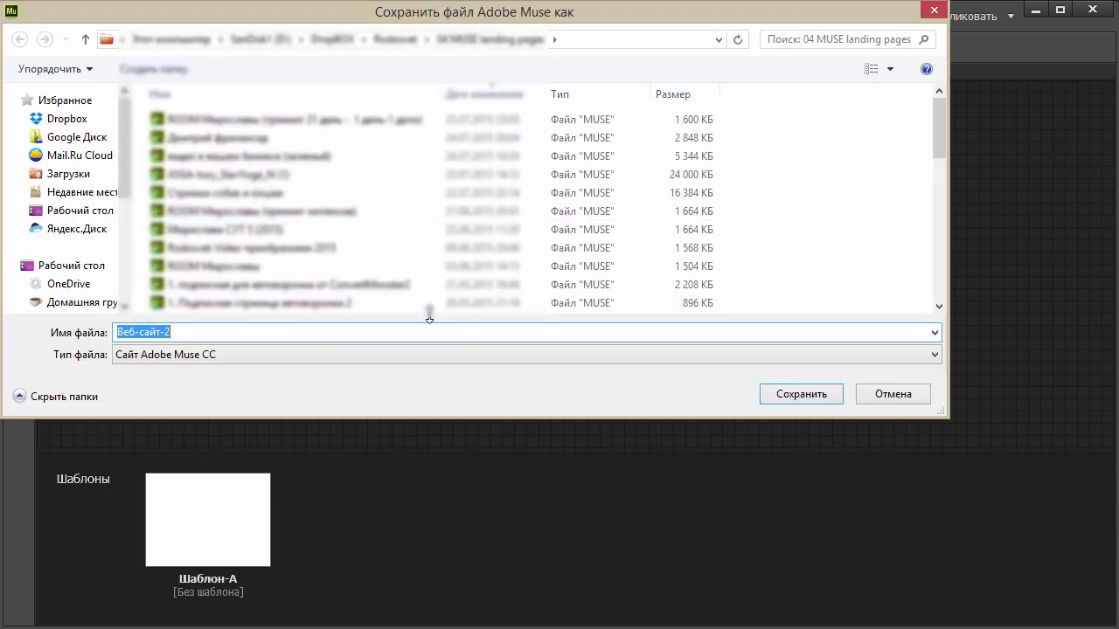
{"action": "left_click", "coordinate": [197, 40]}
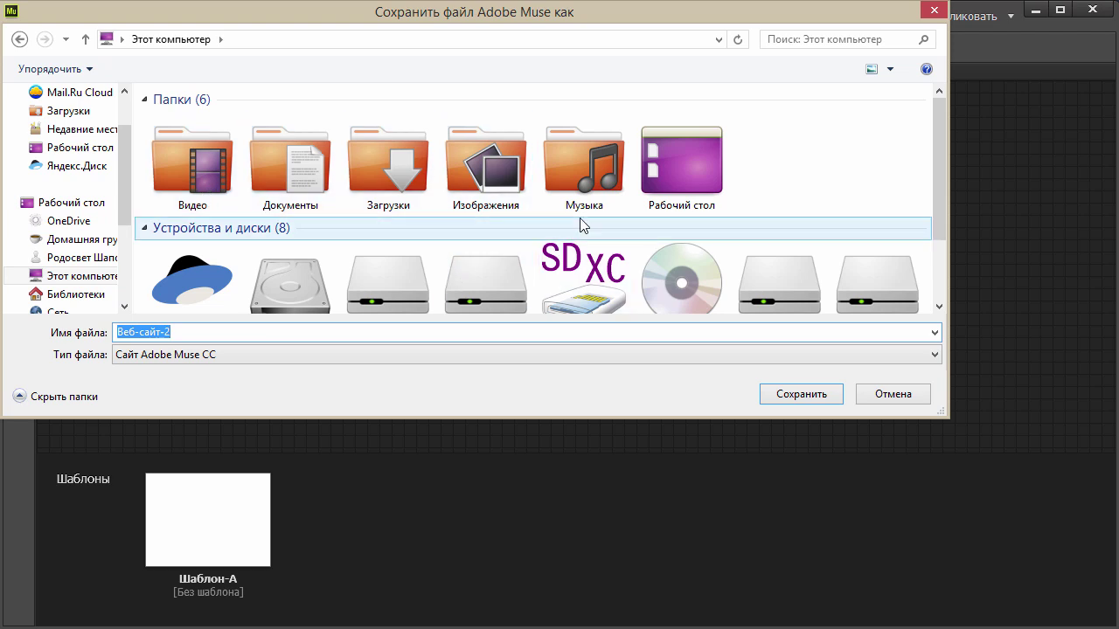
{"action": "double_click", "coordinate": [681, 188]}
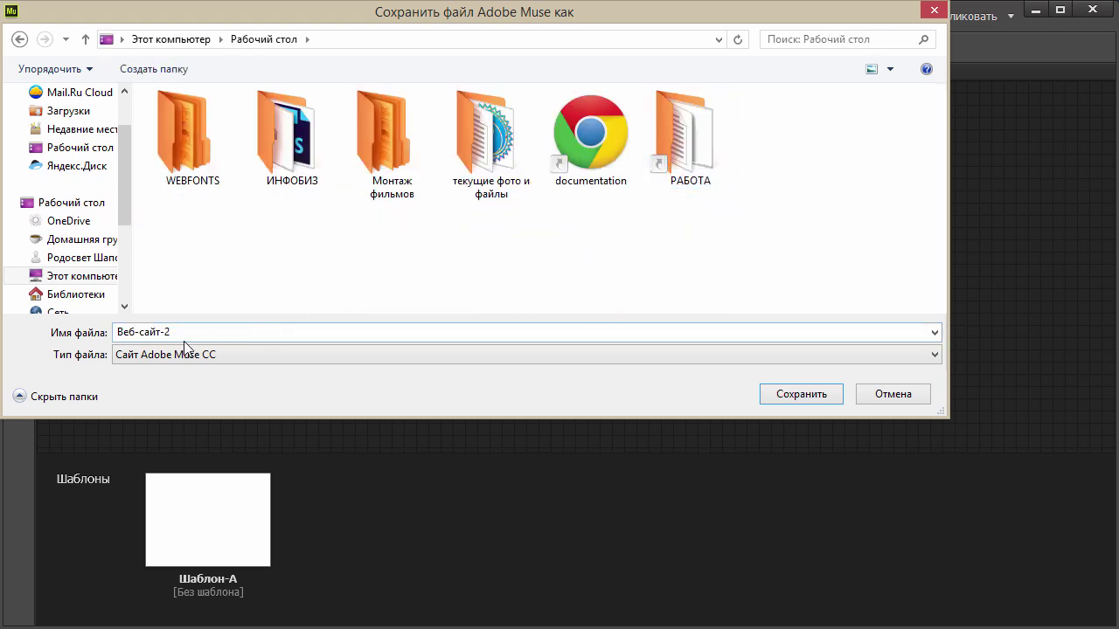
{"action": "left_click", "coordinate": [184, 332]}
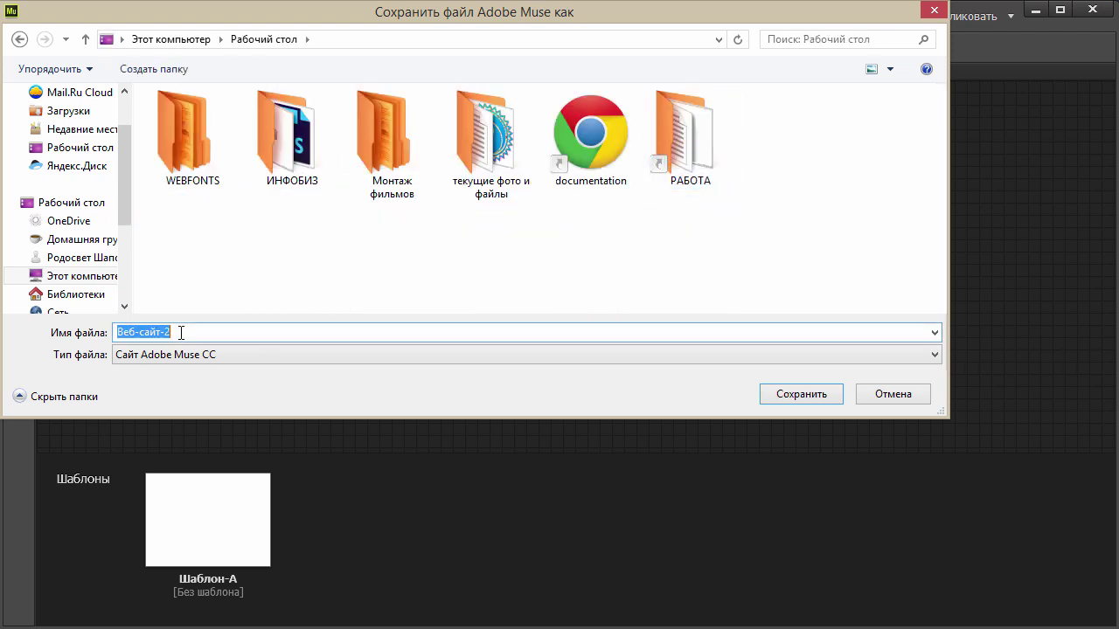
{"action": "left_click", "coordinate": [785, 395]}
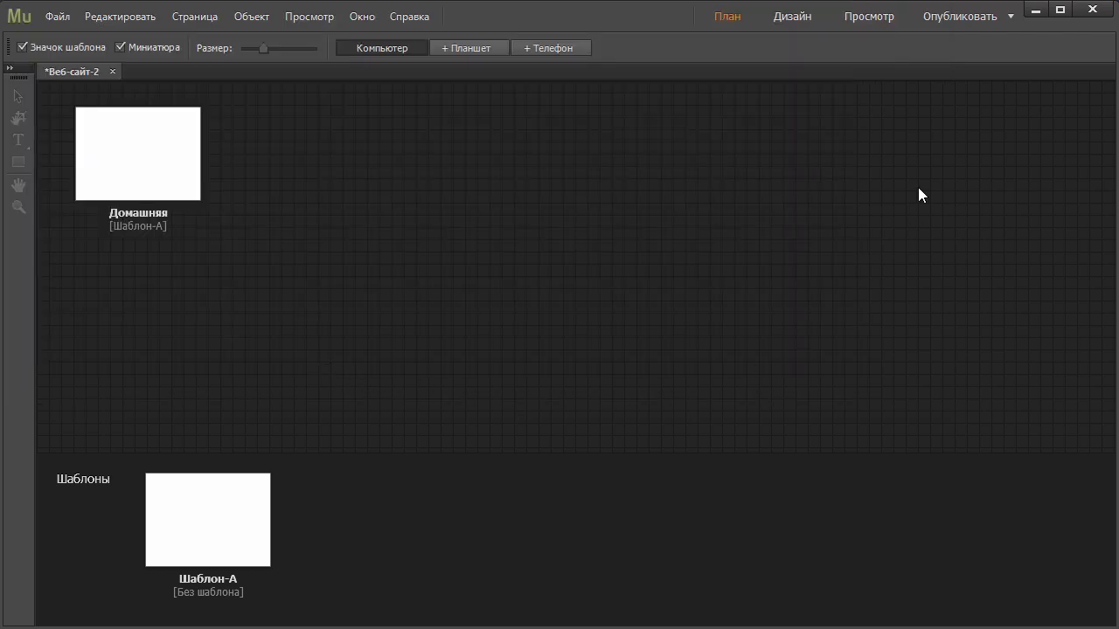
Step: Minimize Adobe Muse and move the Веб-сайт-2 file icon to an open area of the desktop, away from the other icons
{"action": "left_click", "coordinate": [1033, 11]}
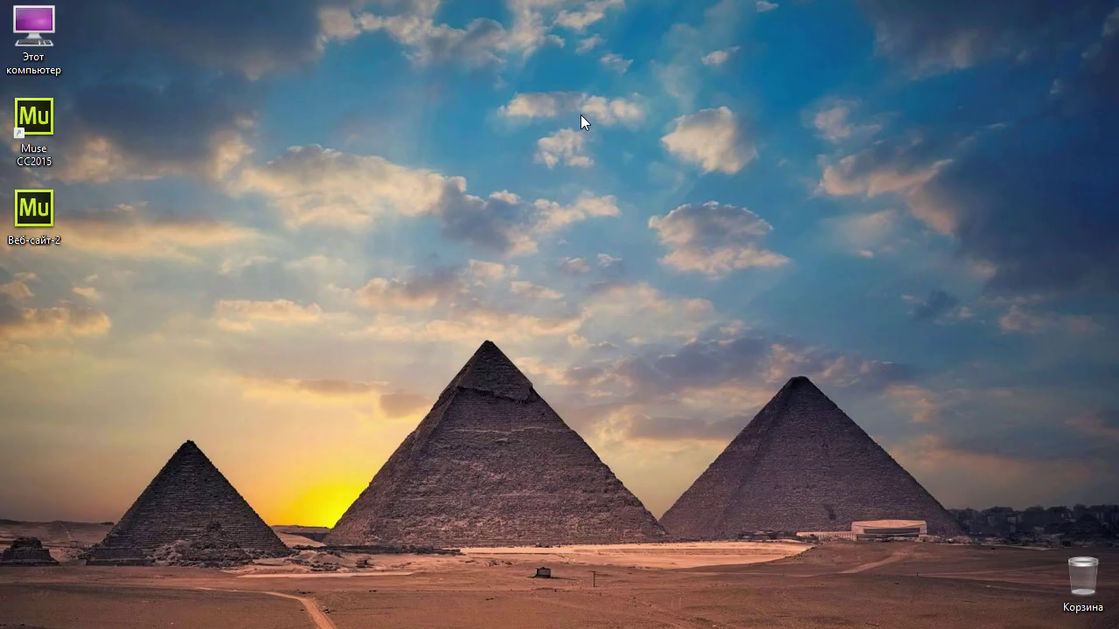
{"action": "left_click_drag", "start_coordinate": [35, 206], "coordinate": [299, 212]}
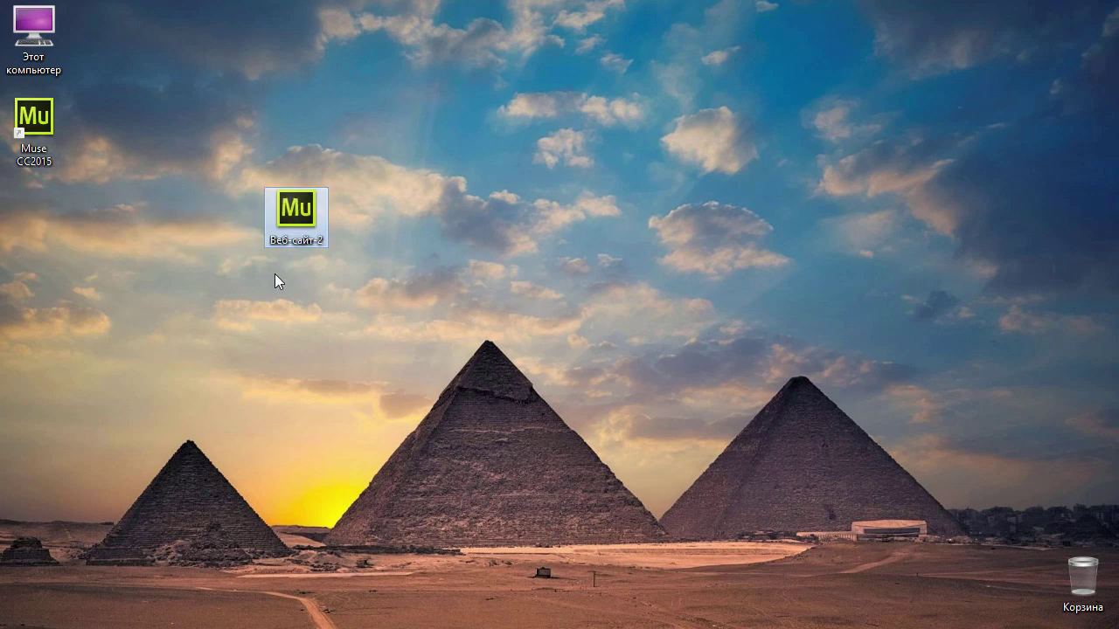